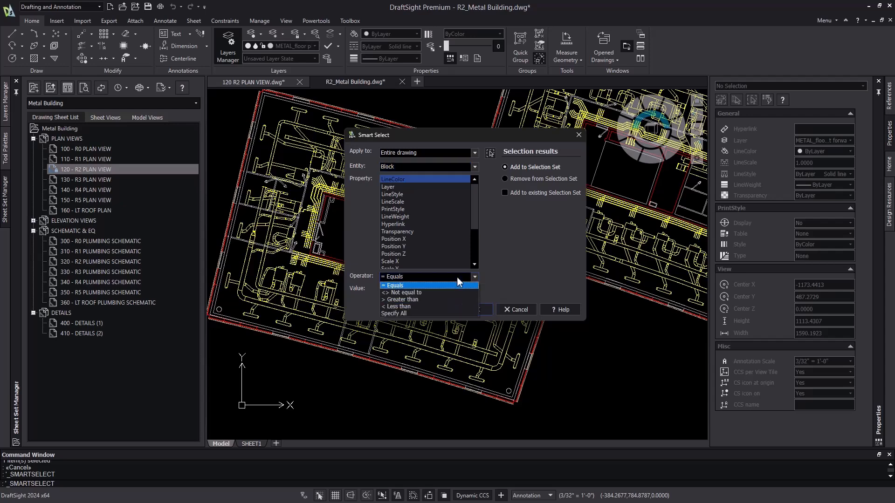
Step: Select every block in the entire drawing with Smart Select, using the Specify All operator
click(457, 308)
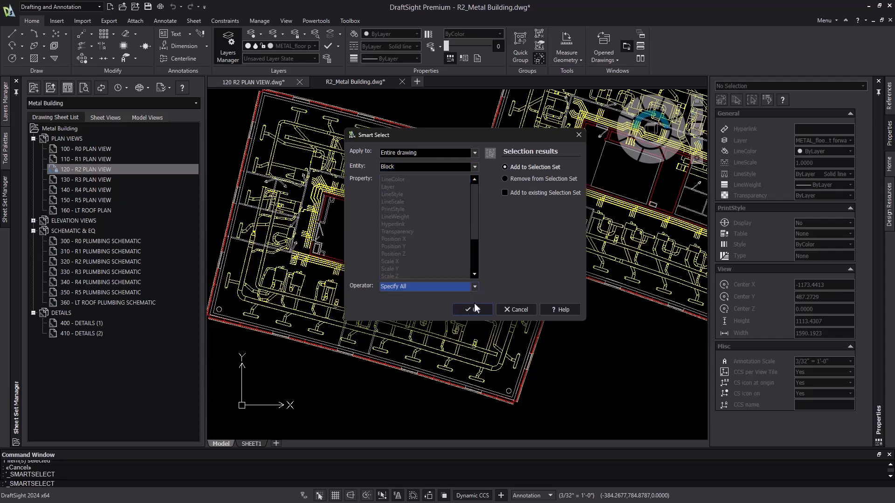
click(473, 309)
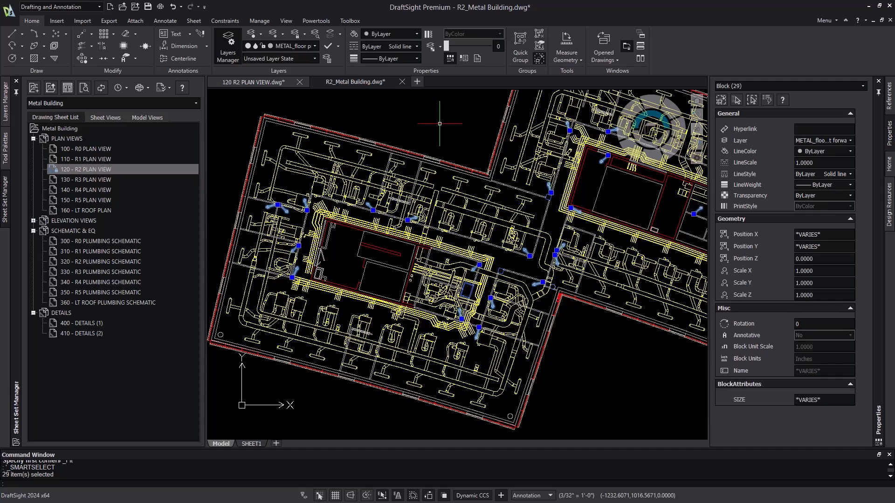
Step: Examine the selected blocks around the floor plan up close, fit the whole drawing and clear the selection
scroll(291, 207, up, 6)
middle_drag(280, 209, 330, 247)
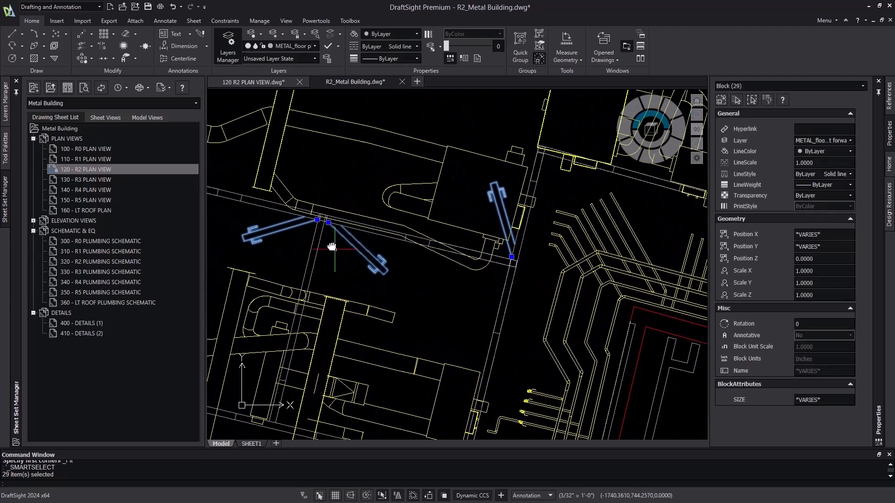
scroll(331, 246, down, 5)
scroll(499, 271, up, 5)
middle_drag(499, 271, 406, 188)
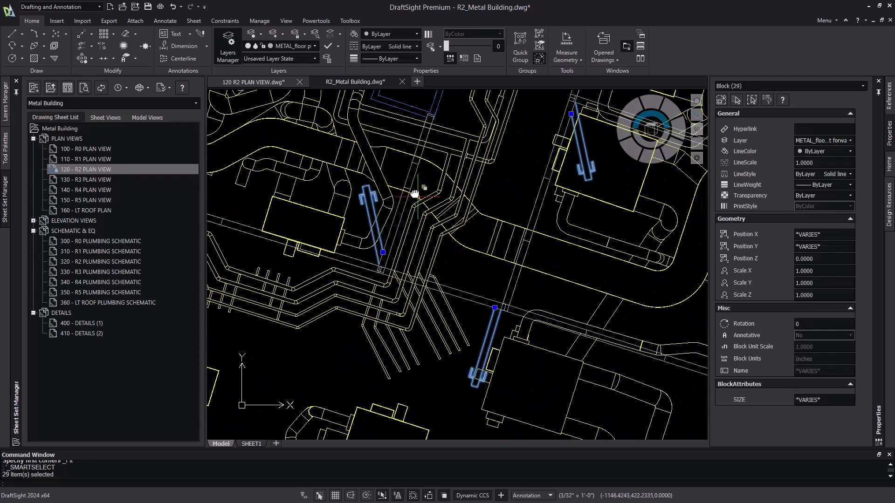
scroll(522, 282, down, 4)
middle_click(523, 240)
middle_click(522, 240)
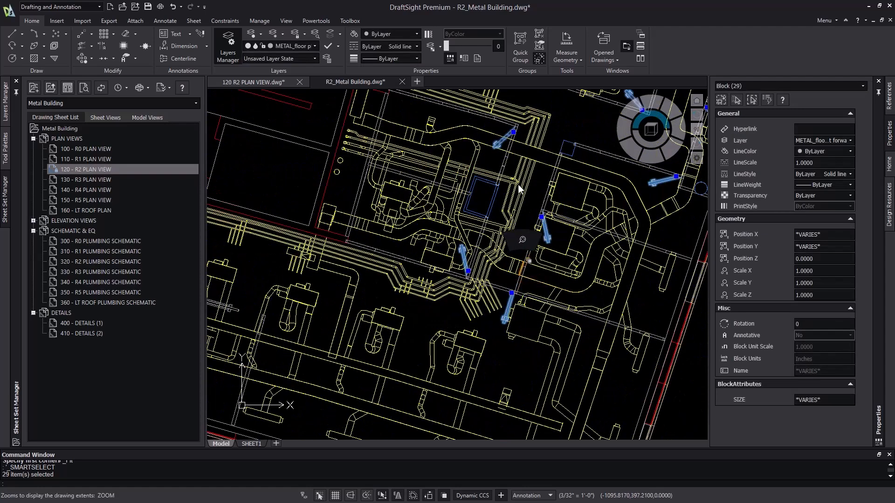
key(Escape)
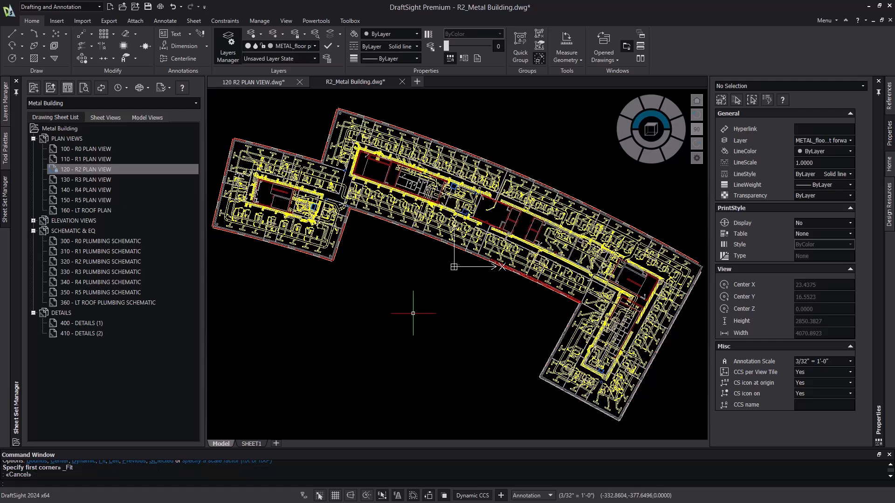
Step: Switch to the 120 R2 PLAN VIEW drawing and start creating a new data extraction
click(258, 82)
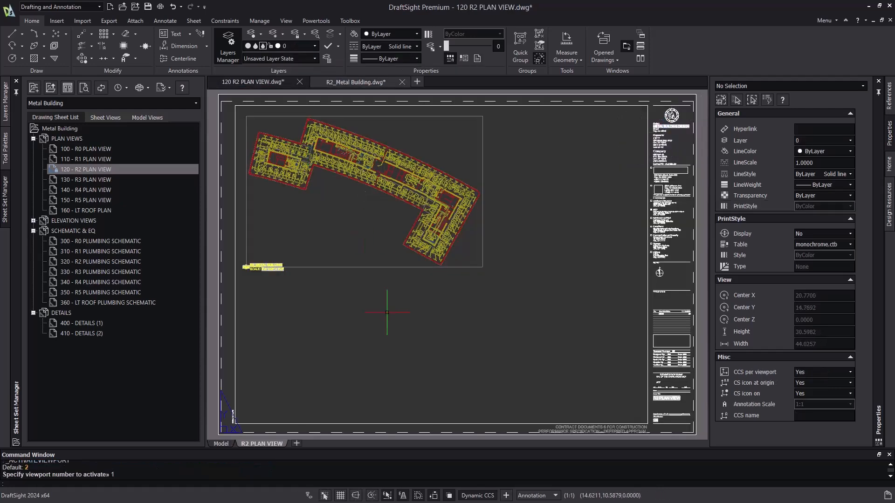
click(64, 23)
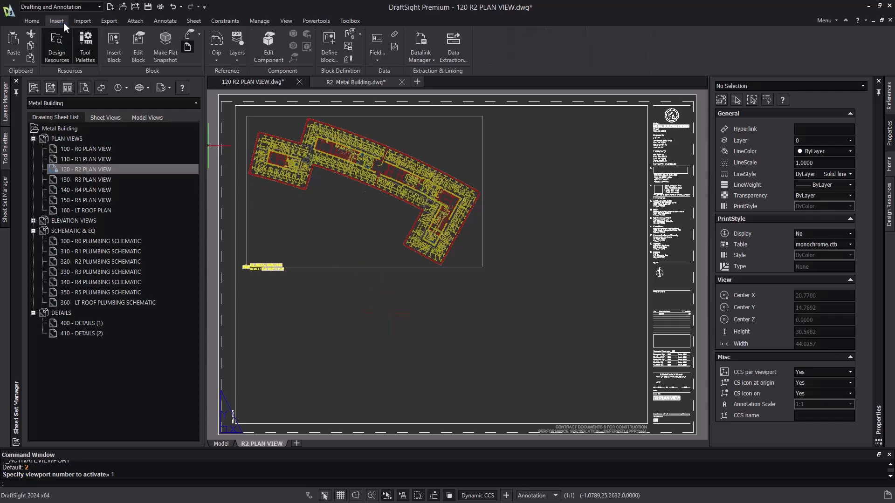
click(457, 58)
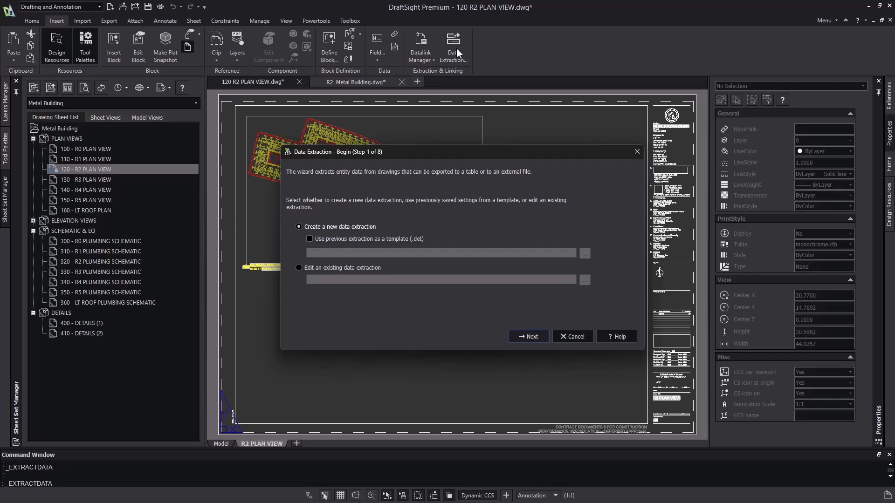
click(532, 336)
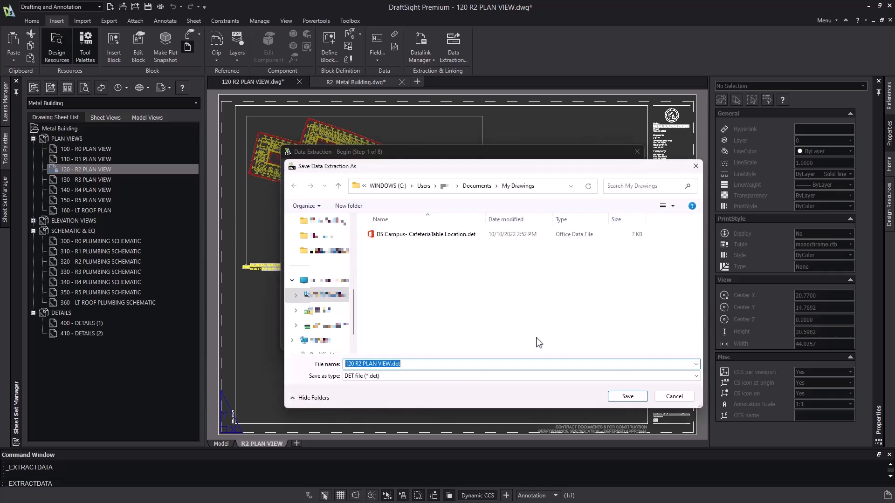
Step: Save the data extraction as 120 R2 PLAN VIEW.det in the Metal Building Sheets folder, replacing the existing file
scroll(344, 326, up, 5)
click(333, 312)
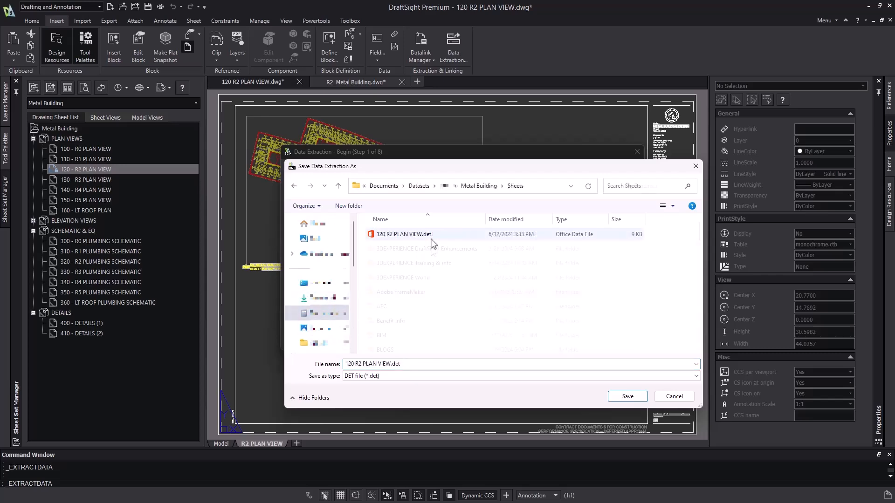
click(431, 237)
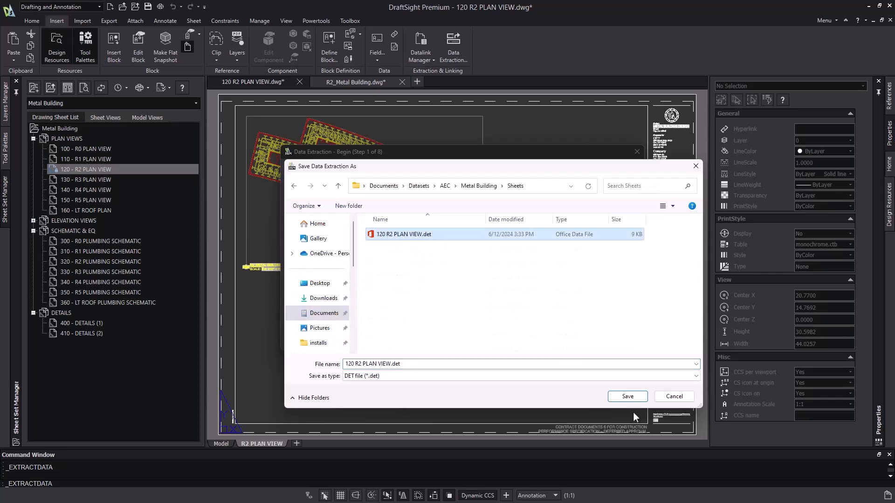
click(627, 396)
click(473, 255)
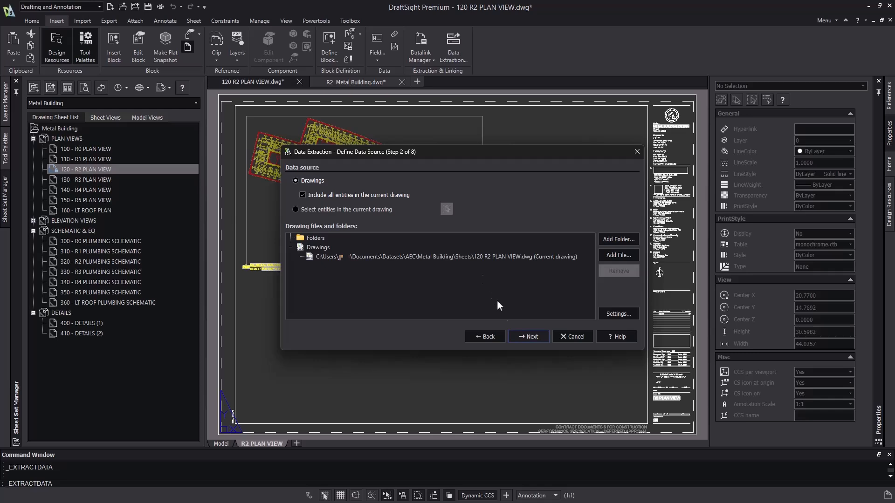
Step: Accept the current drawing as the data source, limit the entity list to blocks and preview the first door blocks
click(517, 335)
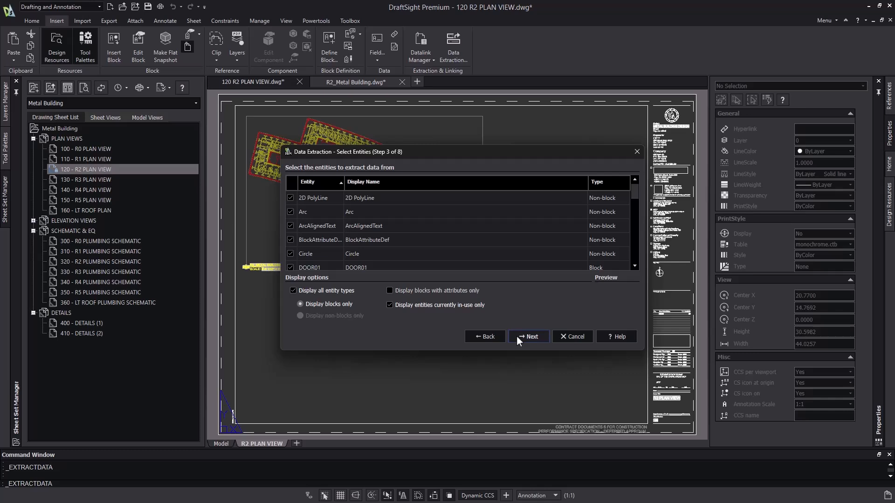
click(335, 290)
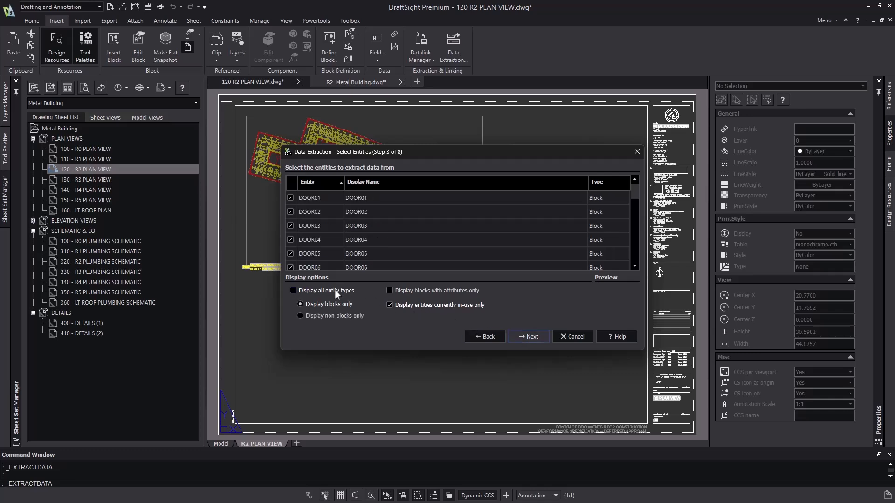
click(574, 202)
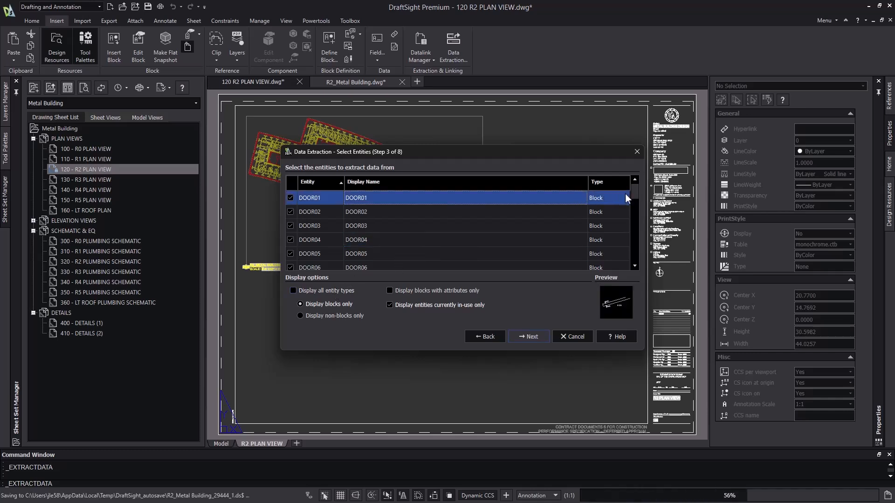
key(Down)
key(Down)
key(Down)
key(Down)
key(Down)
key(Down)
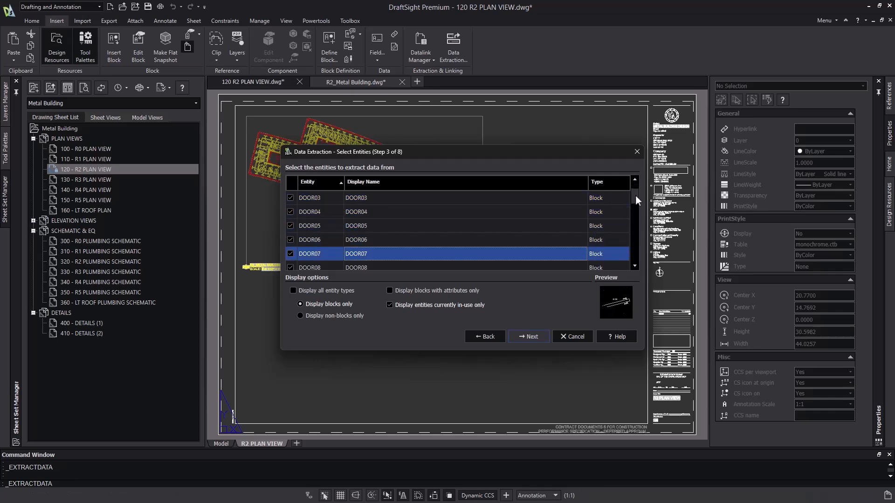
Step: Exclude the R2_Metal Building and VIEW TAG blocks from the extraction and continue to the property selection
drag(635, 197, 633, 264)
click(491, 252)
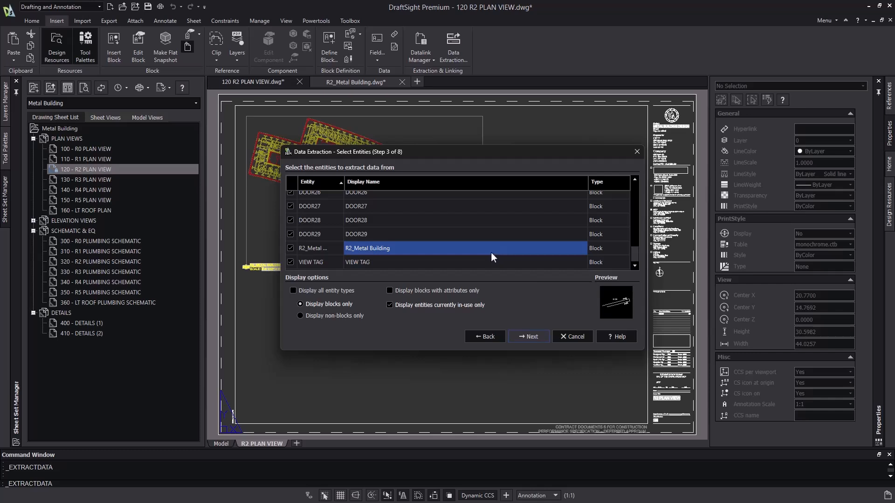
click(289, 248)
click(291, 261)
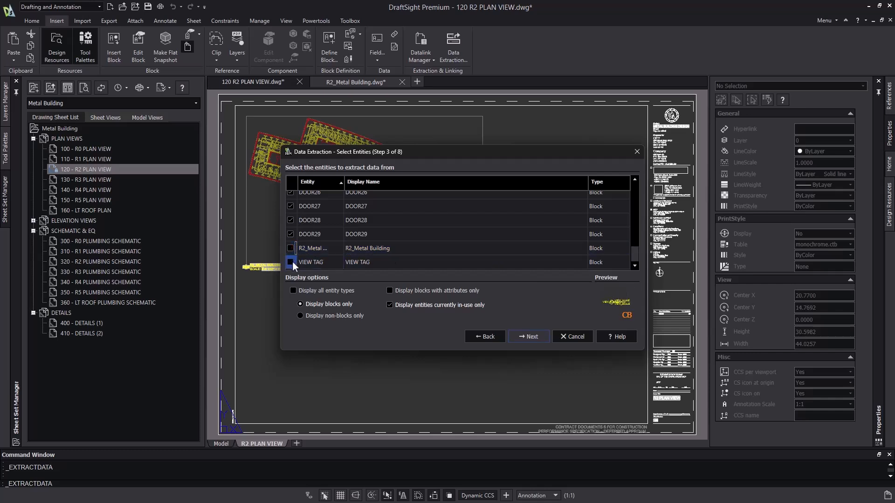
click(532, 339)
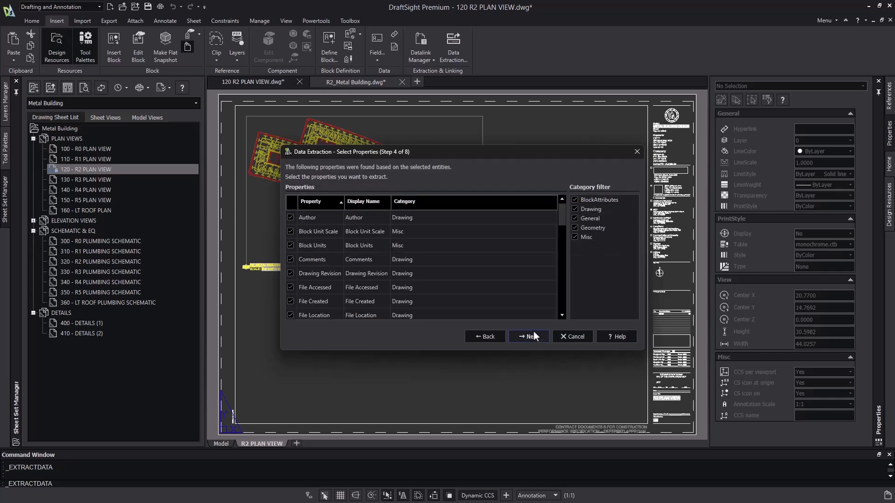
Step: Filter out the Drawing, General and Misc property categories, keeping only BlockAttributes and Geometry
mouse_move(562, 216)
mouse_down()
mouse_move(563, 301)
mouse_move(558, 206)
mouse_up()
click(584, 200)
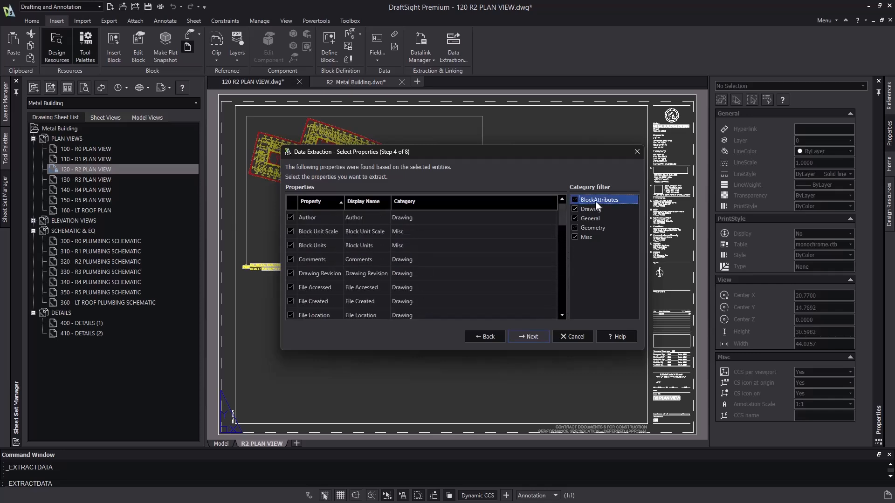
shift+click(579, 209)
click(575, 210)
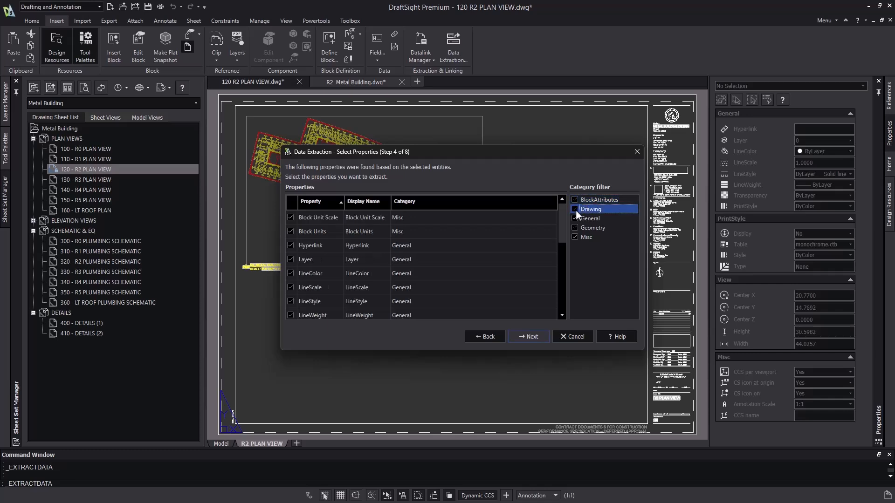
shift+click(575, 217)
click(575, 217)
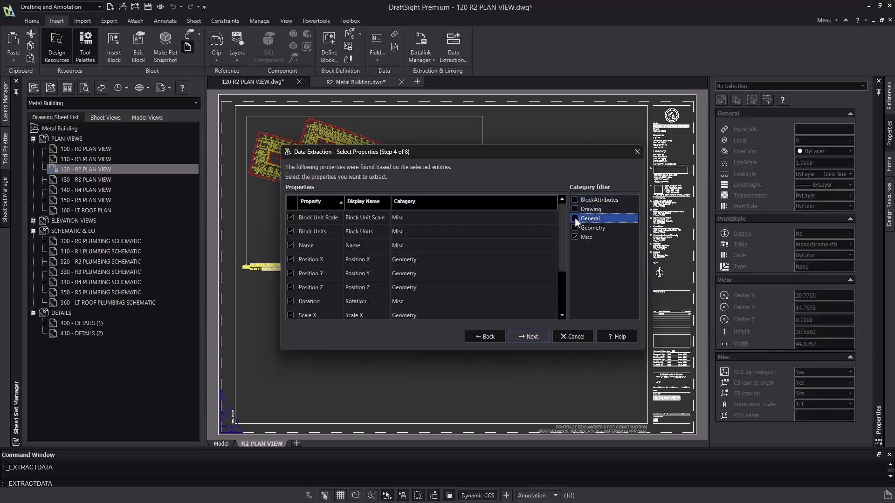
click(574, 236)
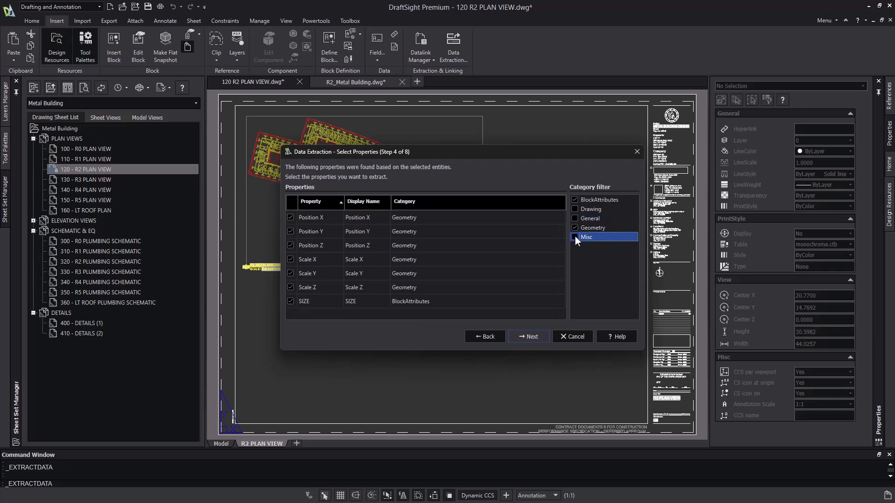
Step: Extract only the Position X, Position Y and SIZE properties and continue to refining the data
right_click(505, 226)
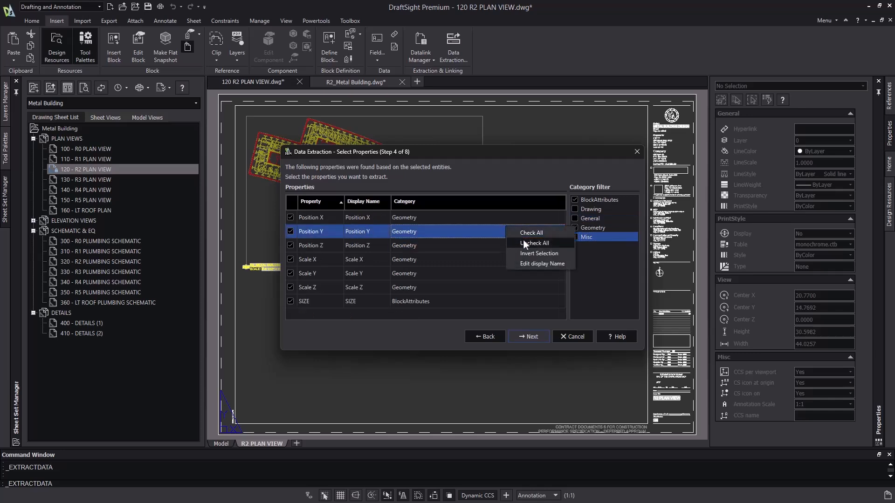
click(523, 239)
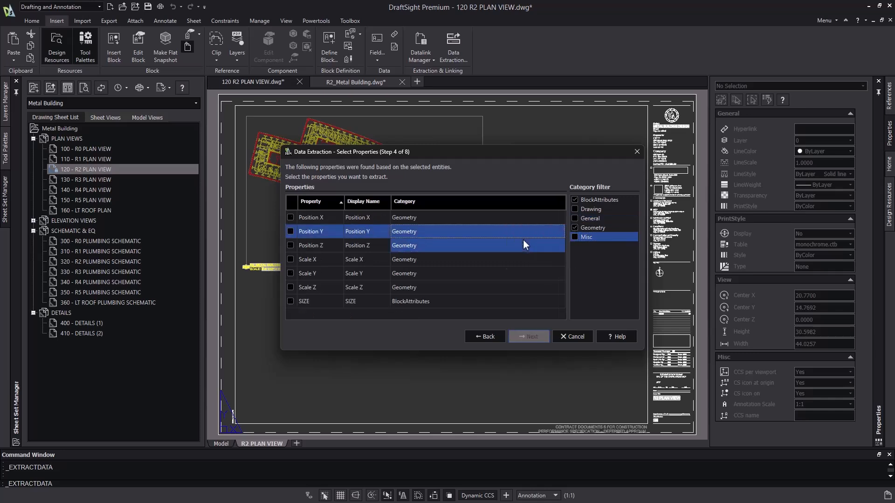
click(291, 218)
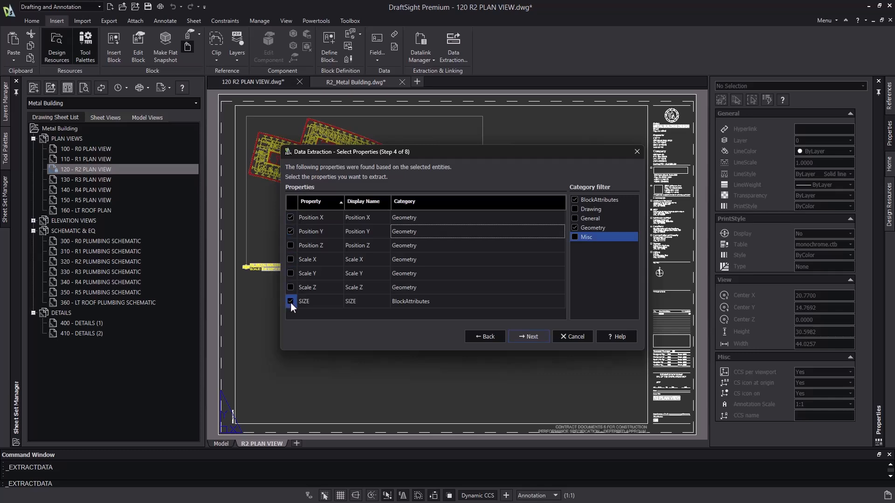
click(522, 334)
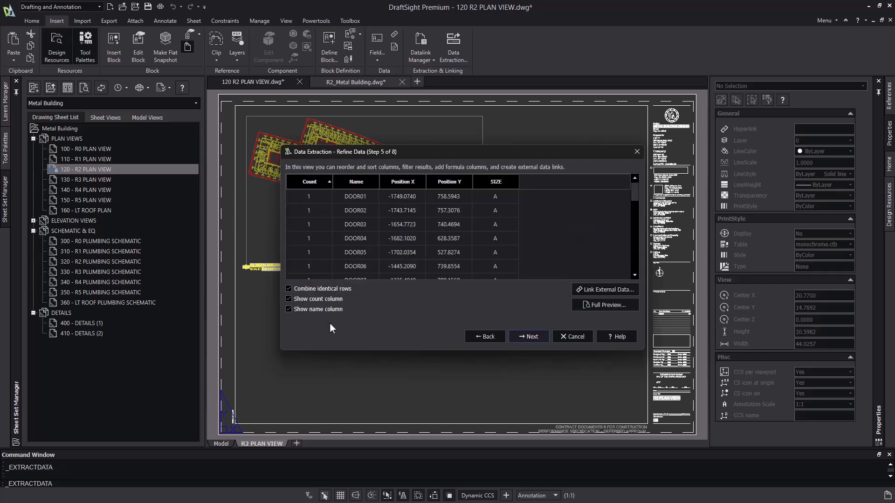
Step: Hide the count column from the extracted data and continue to the output options
click(320, 301)
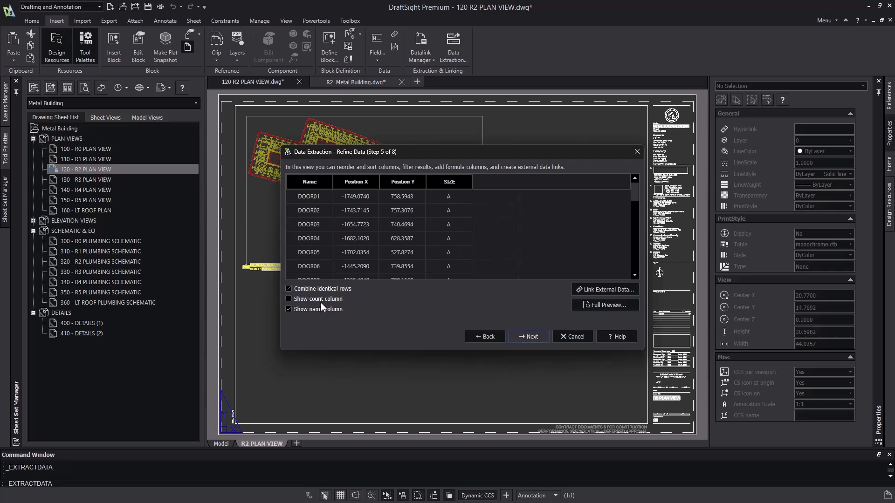
mouse_move(629, 189)
mouse_down()
mouse_move(626, 270)
mouse_move(633, 180)
mouse_up()
click(531, 337)
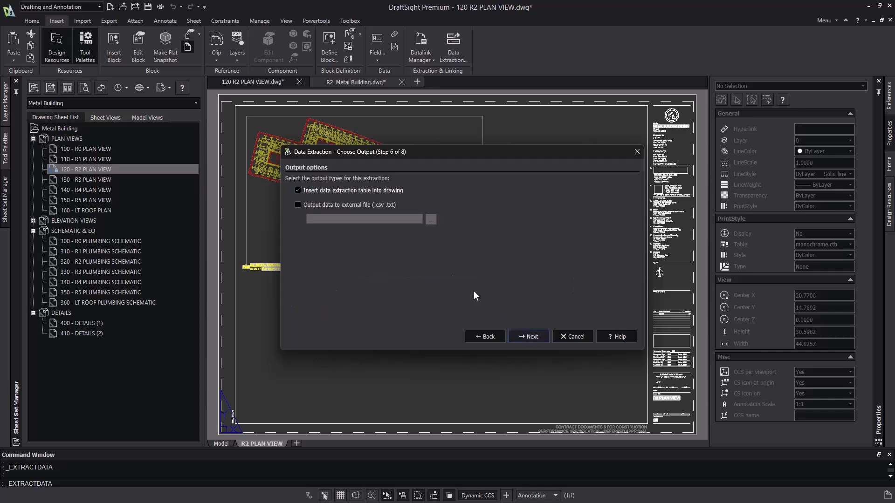
Step: Enable output to an external file and save it as 120 R2 PLAN VIEW.csv in the Metal Building folder
click(382, 206)
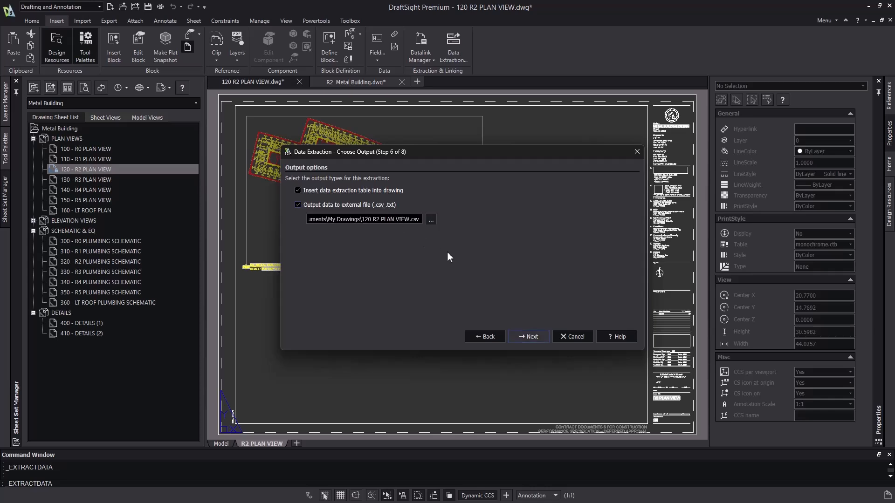
click(430, 219)
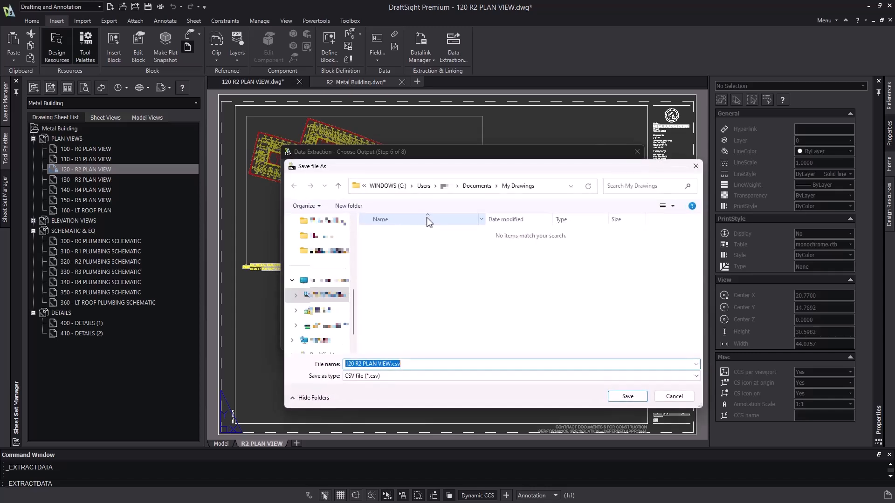
click(476, 186)
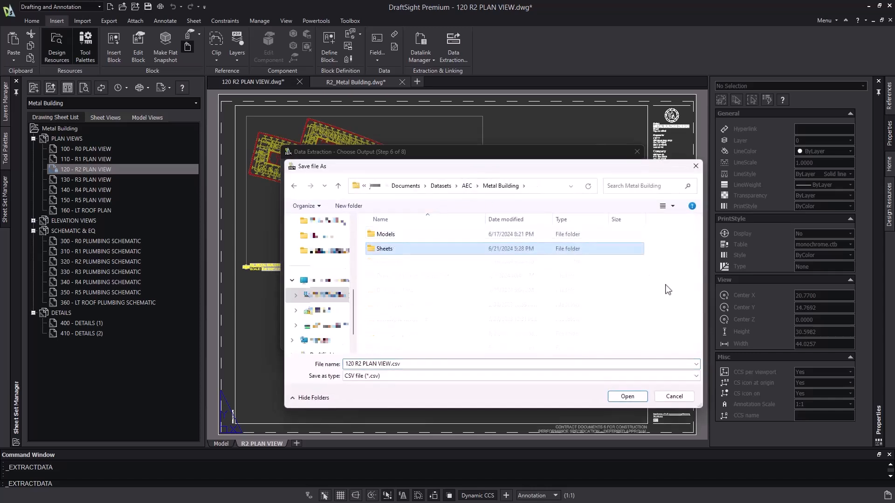
click(667, 289)
click(445, 375)
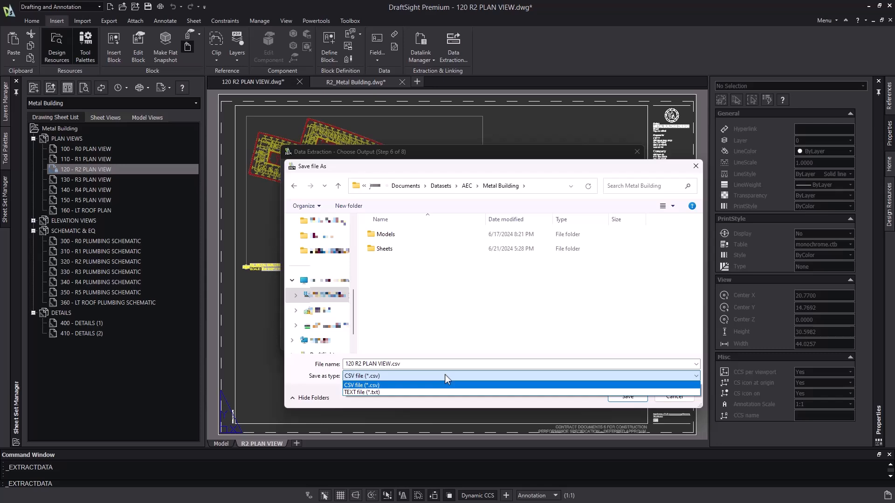
click(445, 375)
click(624, 397)
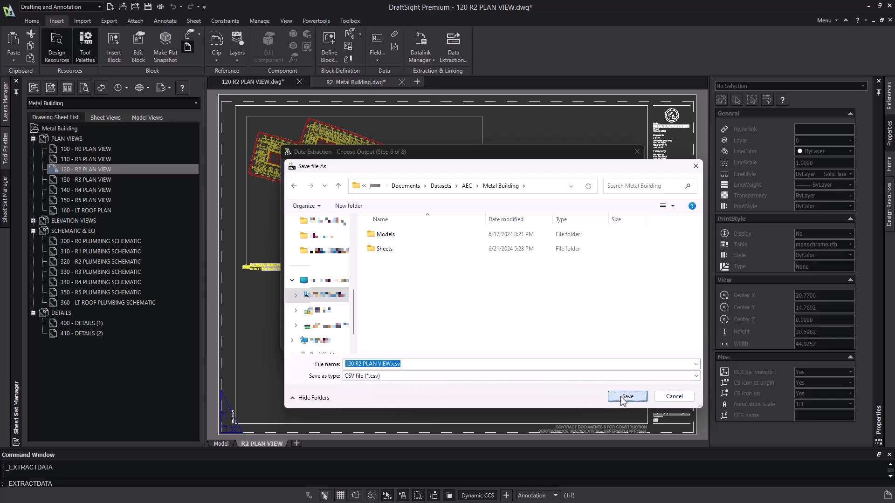
Step: Confirm saving the external CSV output and title the extraction table R2 DOOR SCHEDULE, completing the extraction setup
click(627, 396)
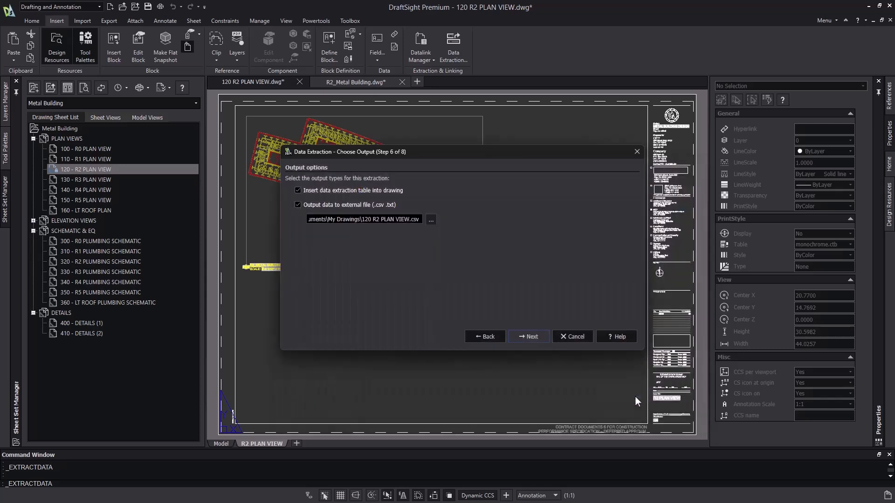
click(536, 336)
click(359, 216)
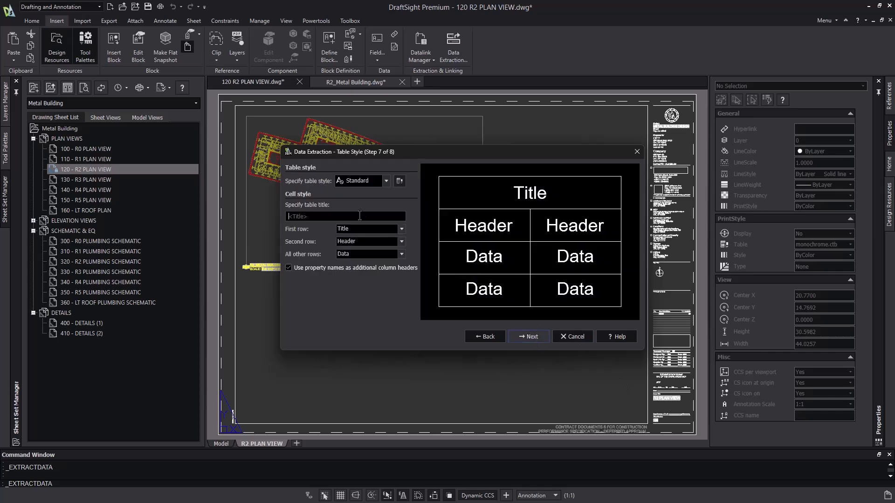
text(R2 DOOR SCHEDULE)
click(535, 337)
click(535, 336)
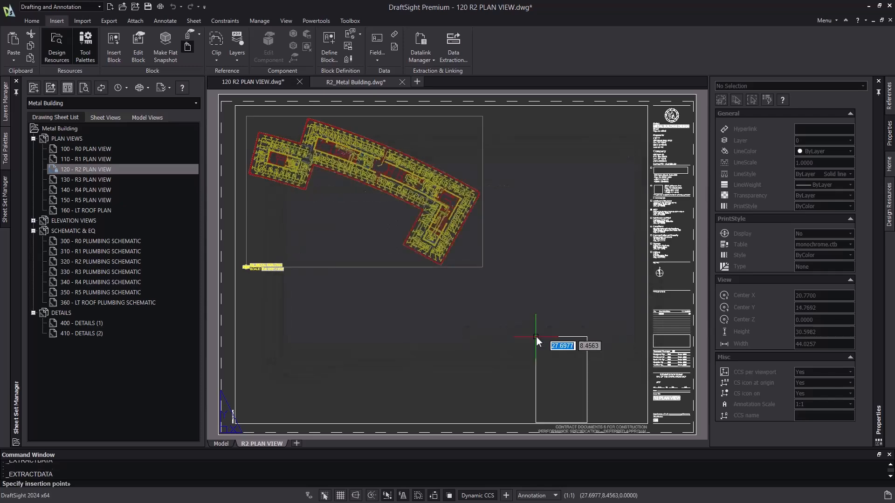
Step: Place the R2 DOOR SCHEDULE table beside the upper-right corner of the plan viewport and review its rows
click(489, 116)
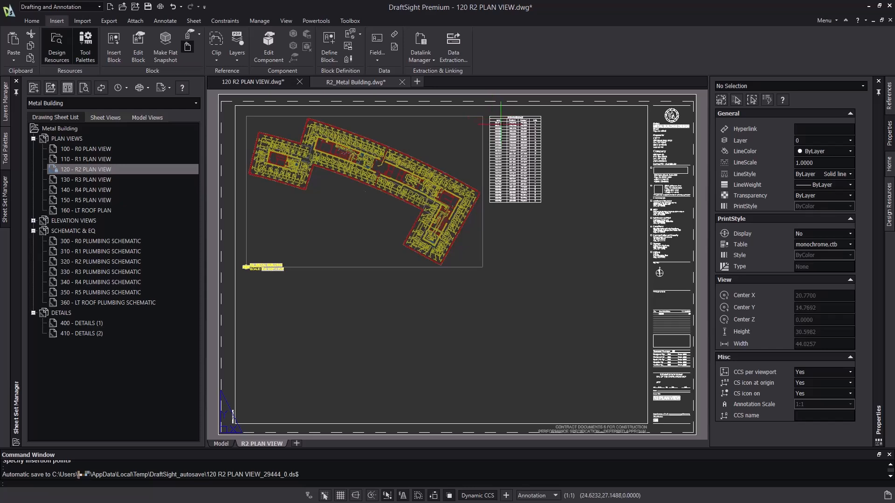
scroll(490, 116, up, 5)
scroll(494, 143, up, 3)
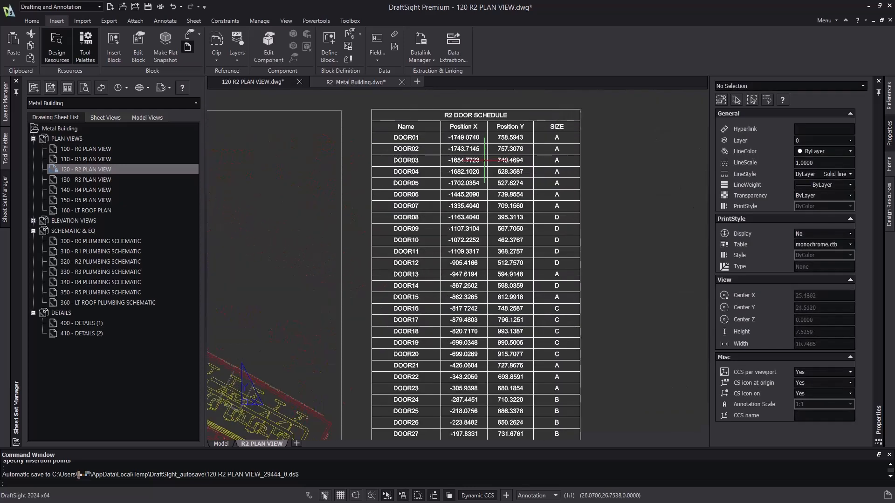
middle_drag(485, 160, 484, 142)
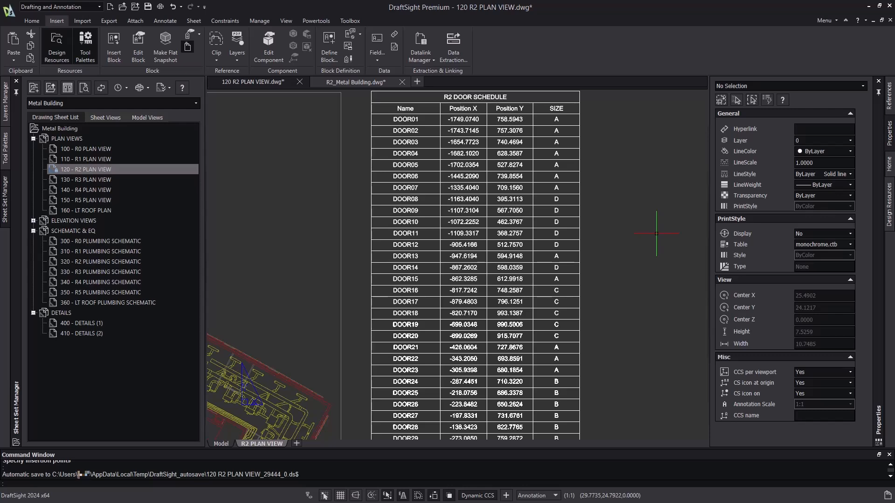
scroll(656, 234, down, 6)
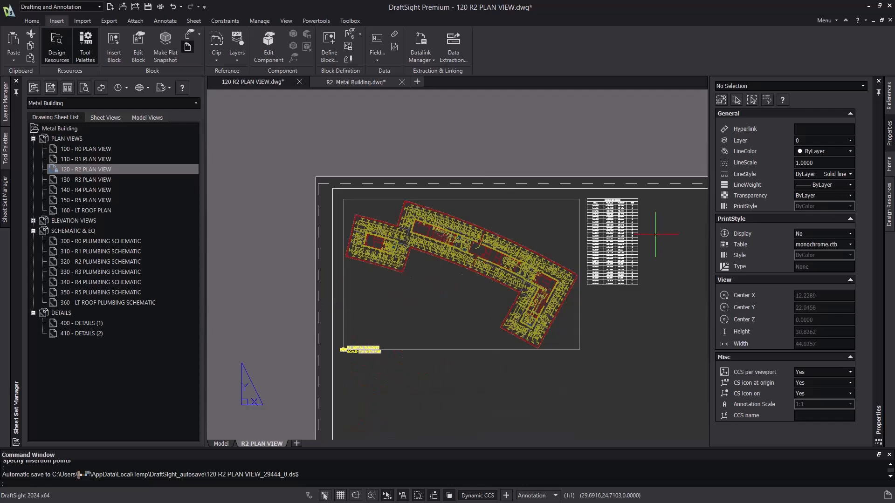
Step: In R2_Metal Building.dwg, select the DOOR05 block beside the western core to examine its position and SIZE attribute
click(353, 87)
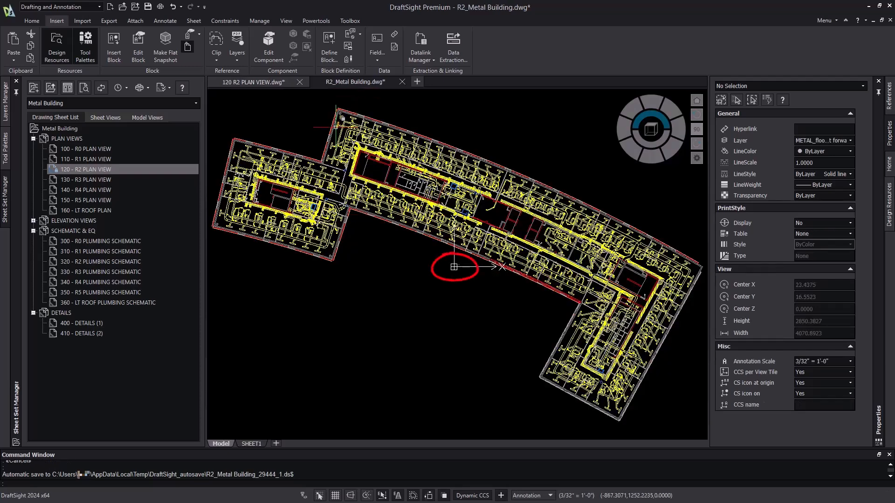
scroll(522, 222, up, 6)
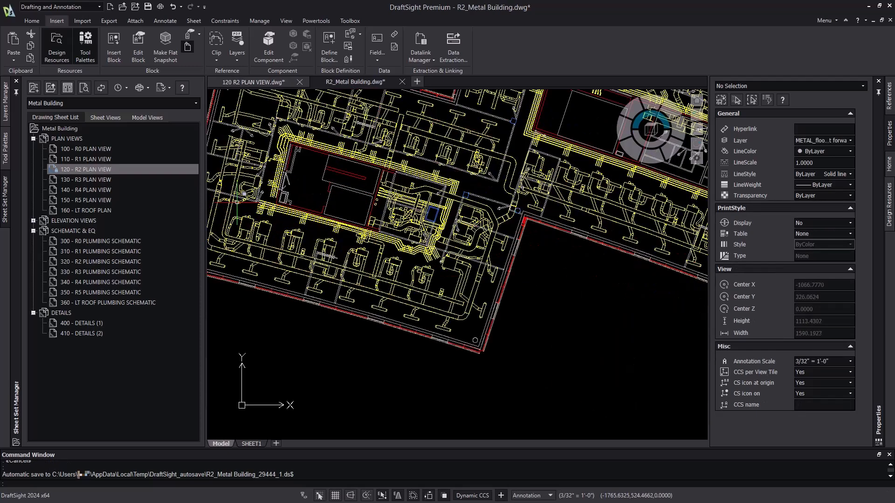
scroll(324, 274, up, 2)
click(322, 279)
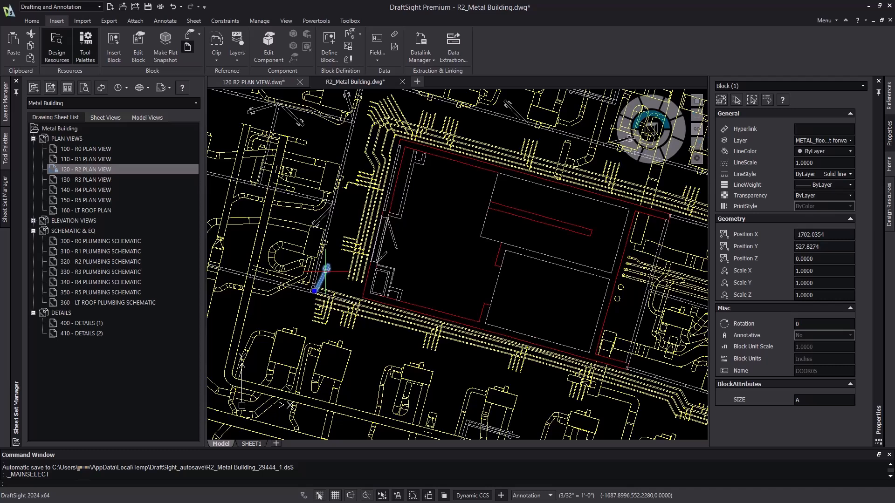
double_click(325, 270)
middle_click(433, 227)
middle_click(433, 227)
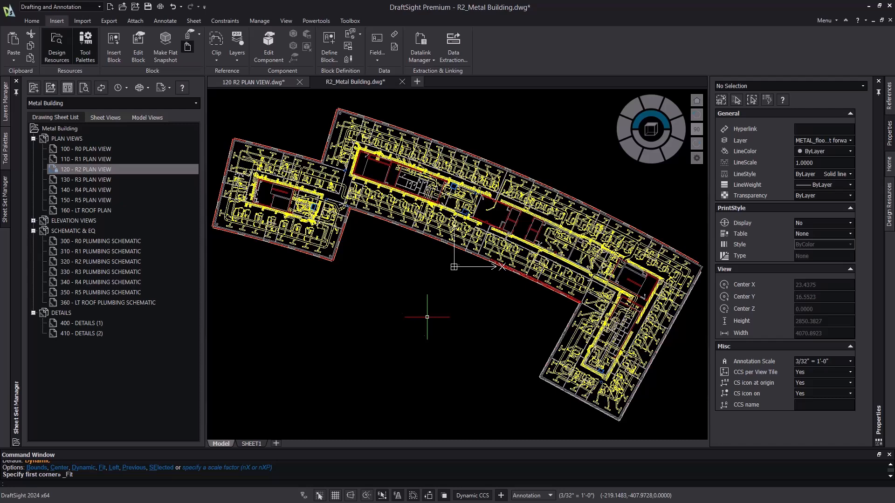
Step: Start a new custom coordinate system with its origin at the centre of the round column in the building's lower-left corner
click(287, 21)
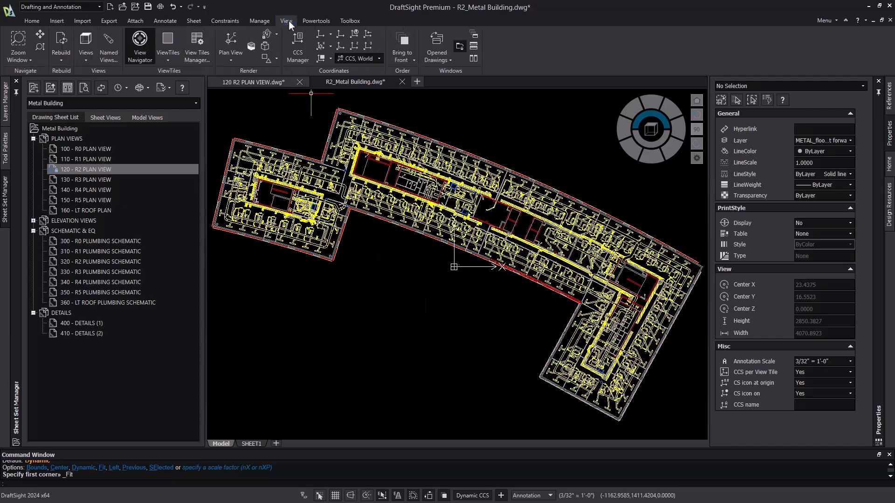
click(336, 34)
scroll(225, 200, up, 3)
middle_drag(266, 270, 378, 284)
scroll(378, 283, up, 3)
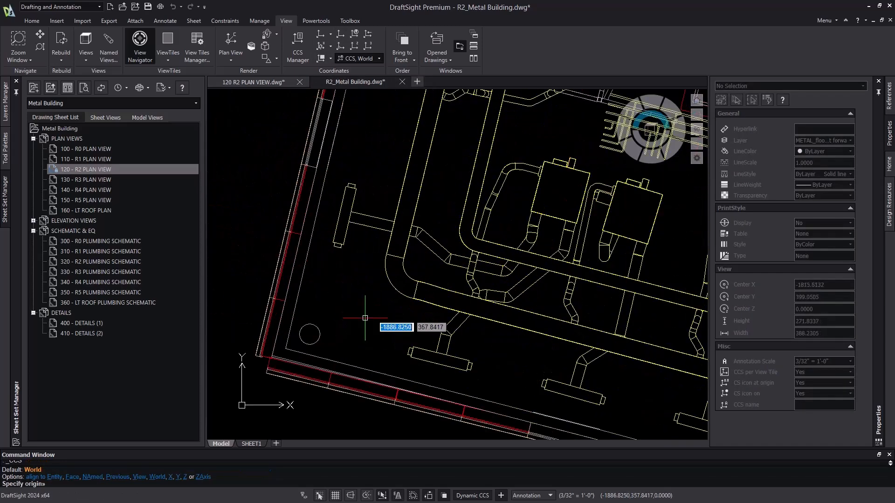
click(309, 334)
Step: Align the coordinate system's X axis through the round column at the west wing's lower-right corner, with the XY plane directed into the building
scroll(309, 334, down, 3)
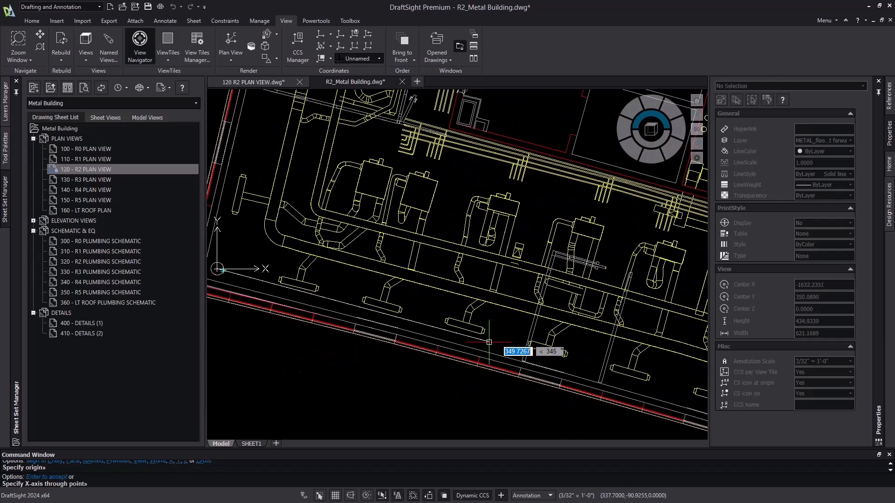
scroll(599, 362, up, 3)
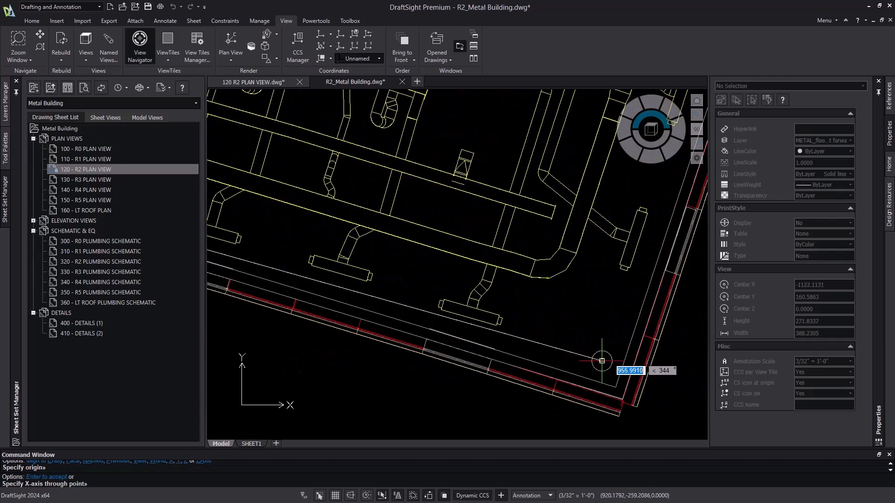
click(601, 361)
scroll(582, 359, down, 3)
scroll(406, 326, up, 3)
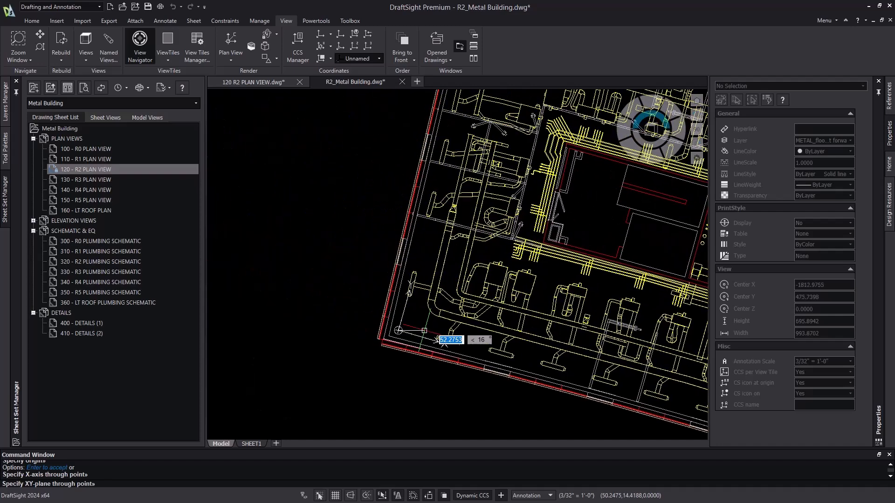
click(411, 321)
scroll(350, 313, down, 2)
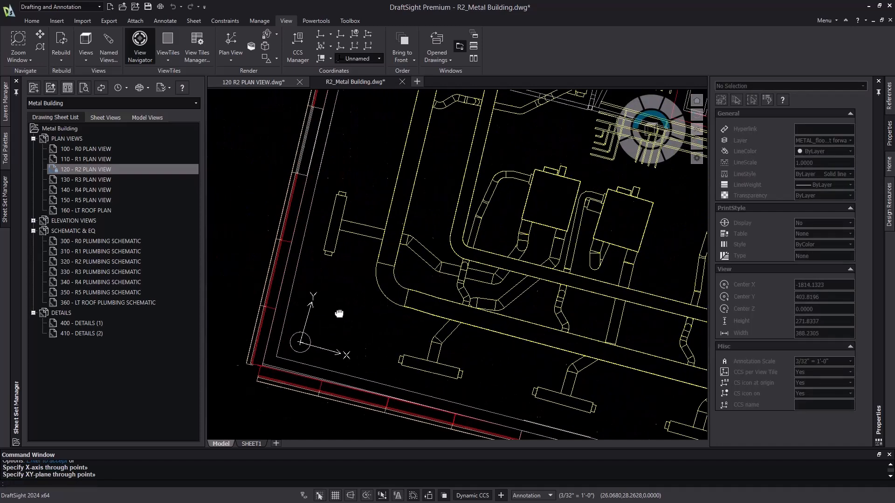
right_drag(330, 282, 331, 279)
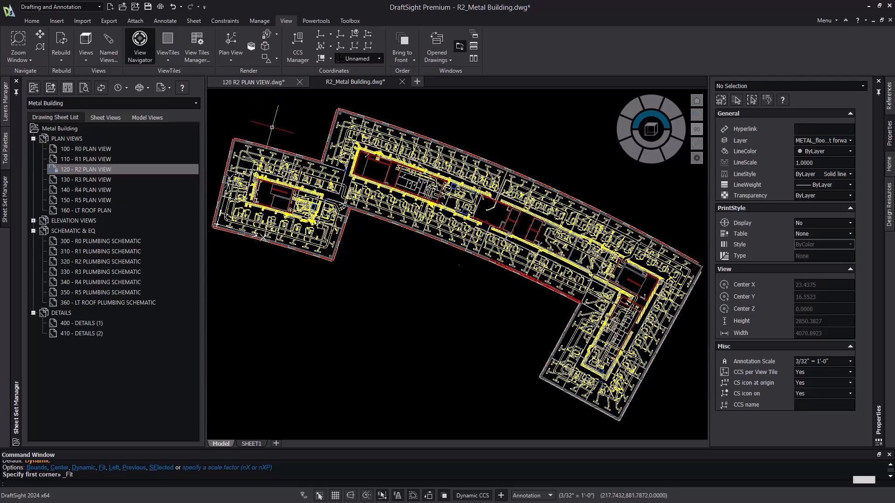
Step: Save R2_Metal Building.dwg and reload it as the updated reference in 120 R2 PLAN VIEW.dwg
key(ctrl+s)
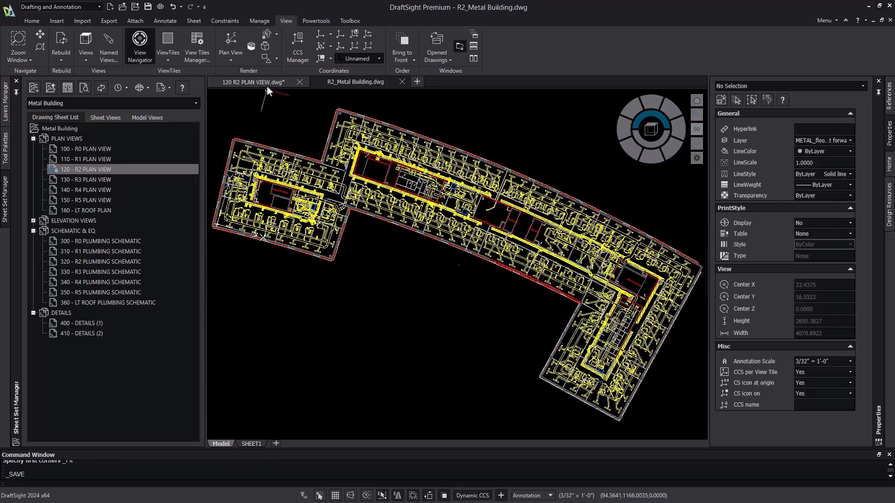
click(266, 81)
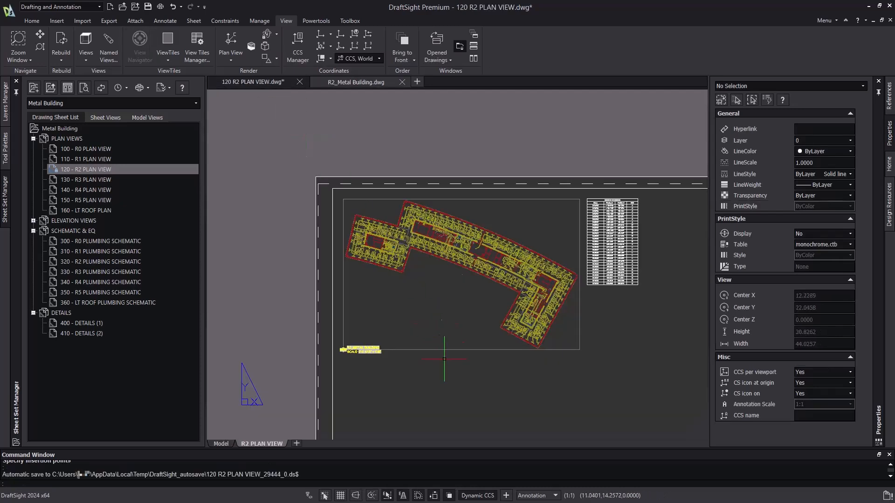
middle_drag(451, 378, 382, 372)
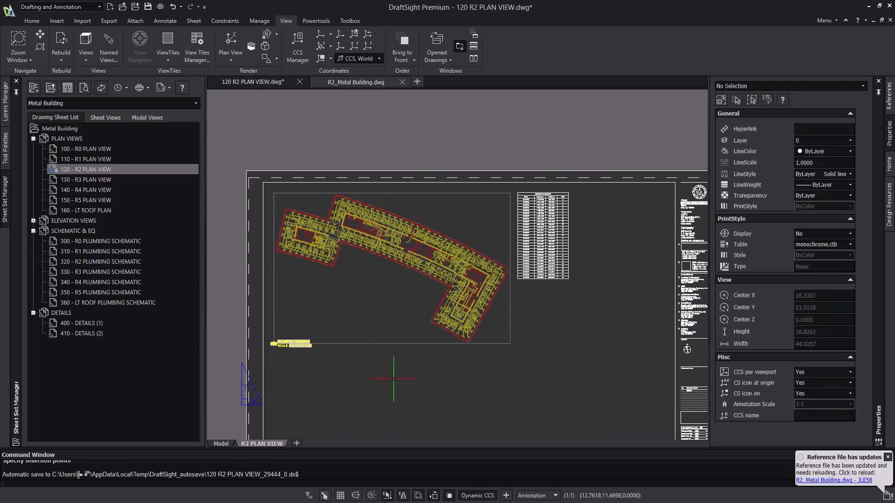
click(813, 480)
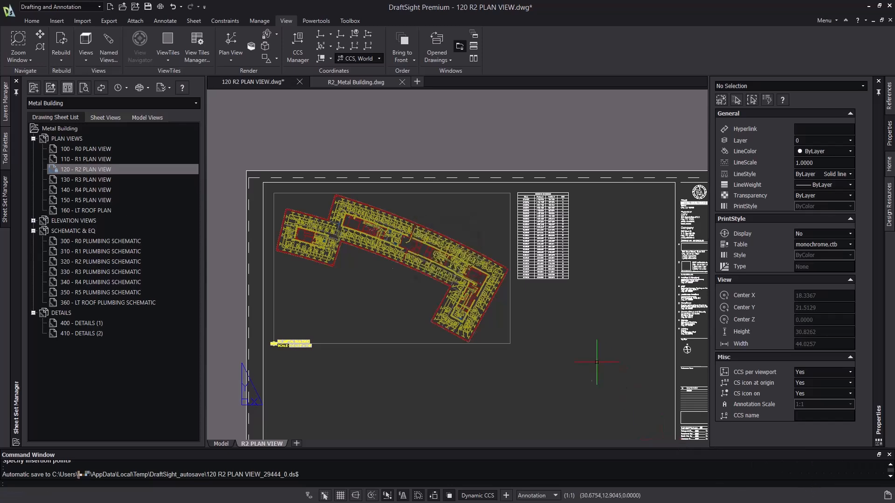
Step: Select the R2 DOOR SCHEDULE table on the sheet and update its datalinks
scroll(559, 308, up, 6)
click(507, 425)
click(486, 373)
right_click(489, 408)
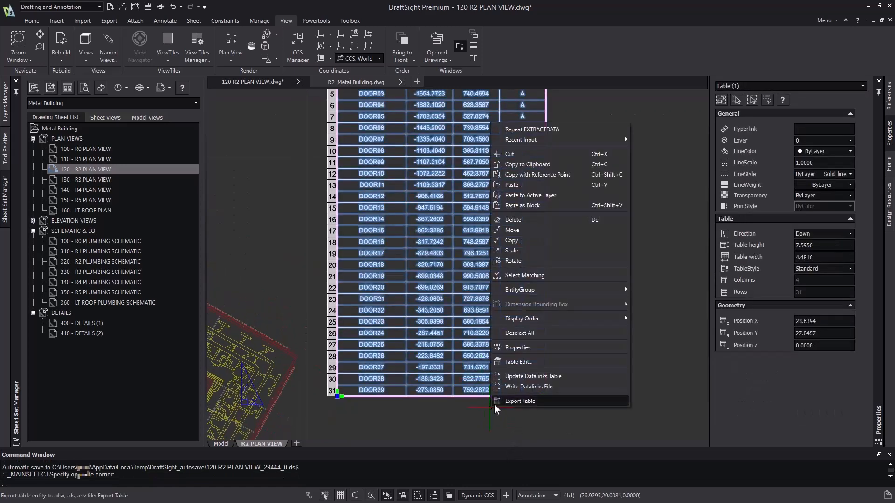
click(527, 378)
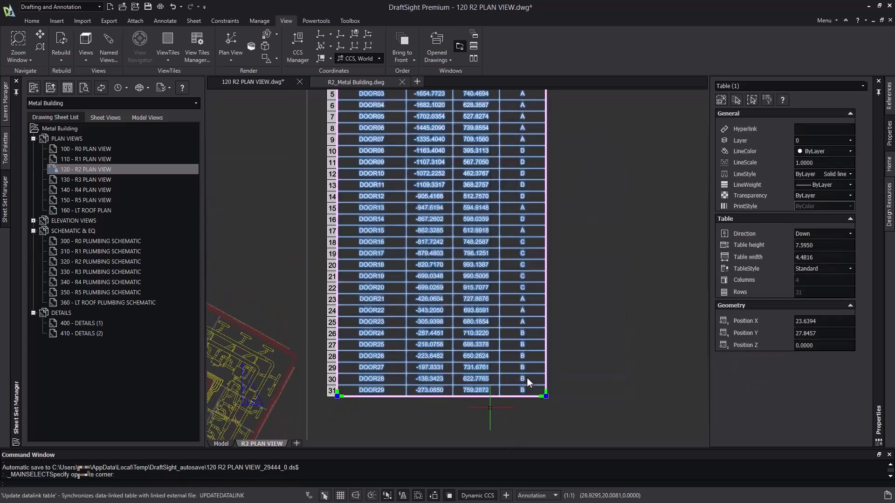